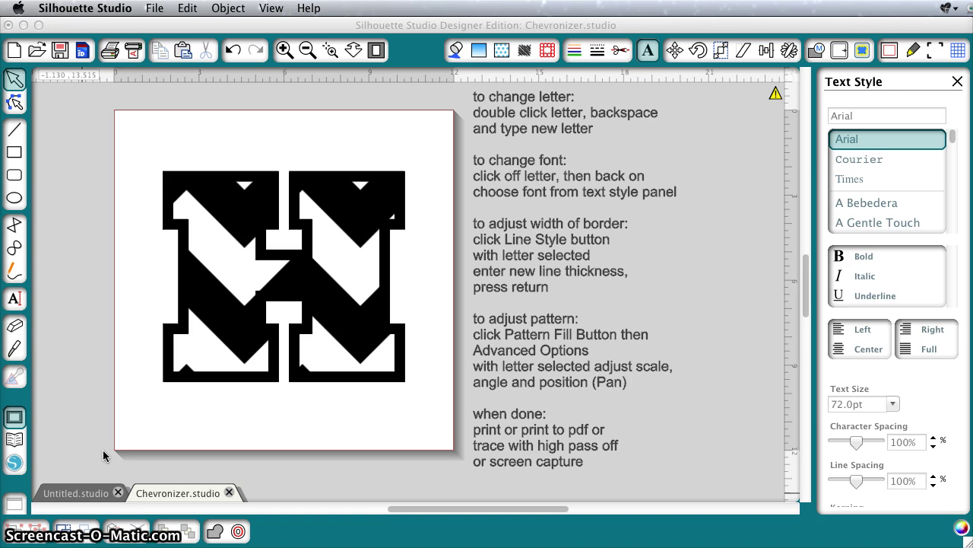
Step: Select the chevron-filled M on the template page and open it for editing
left_click(206, 428)
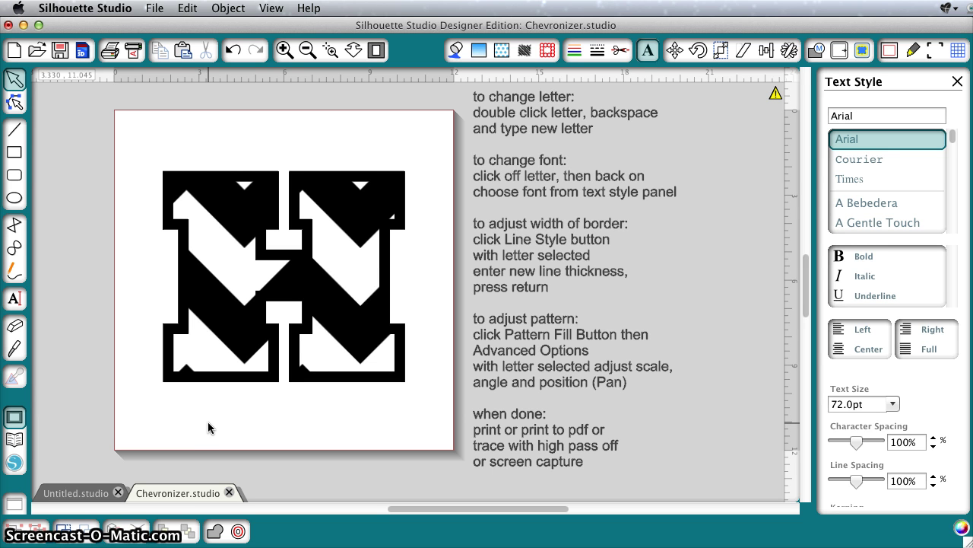
left_click(213, 419)
left_click(233, 382)
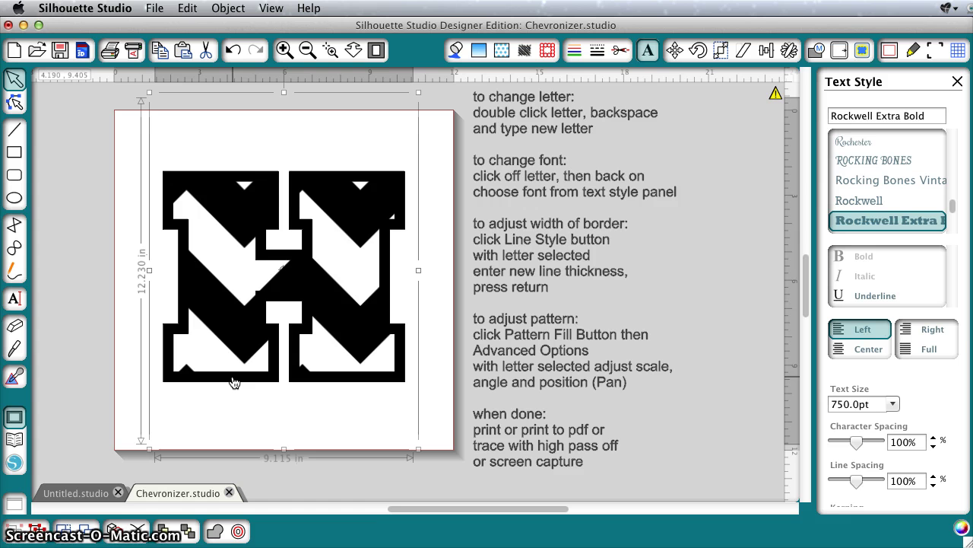
double_click(231, 380)
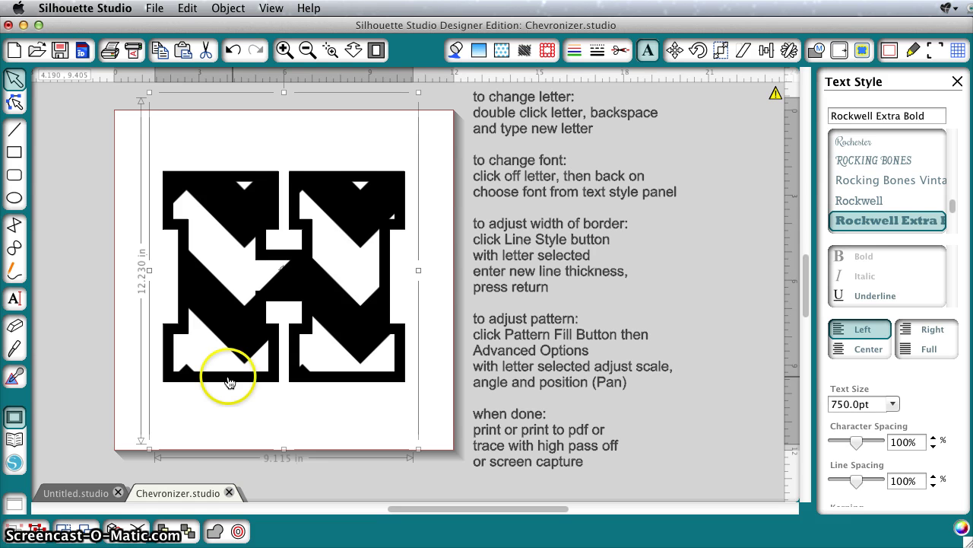
left_click_drag(251, 377, 269, 354)
double_click(269, 354)
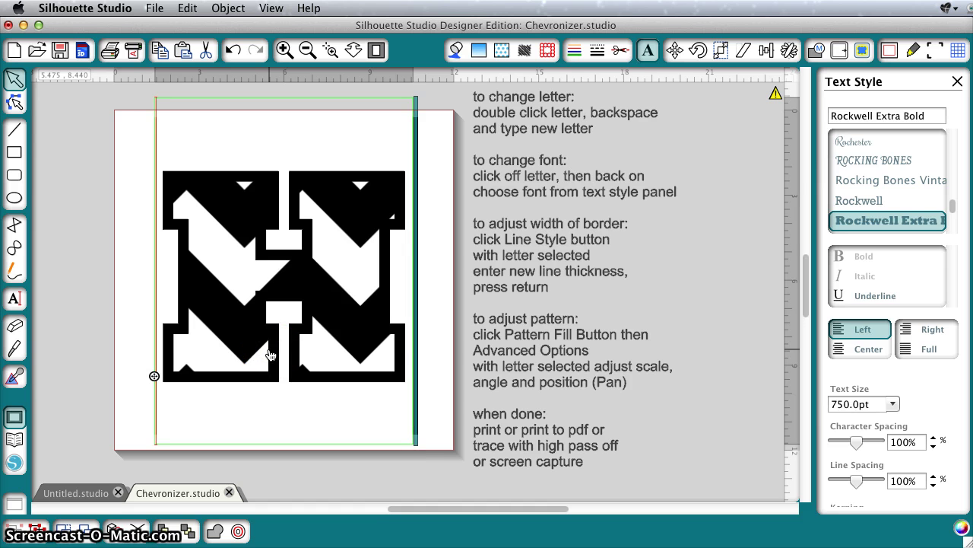
left_click(156, 343)
left_click(394, 338)
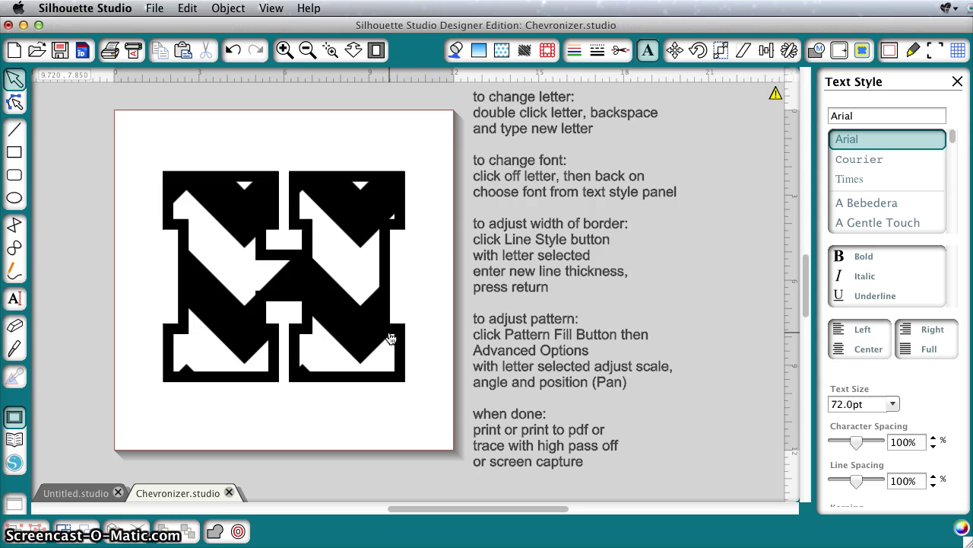
Step: Replace the M with the letter N, fixing a mistyped B along the way
double_click(389, 337)
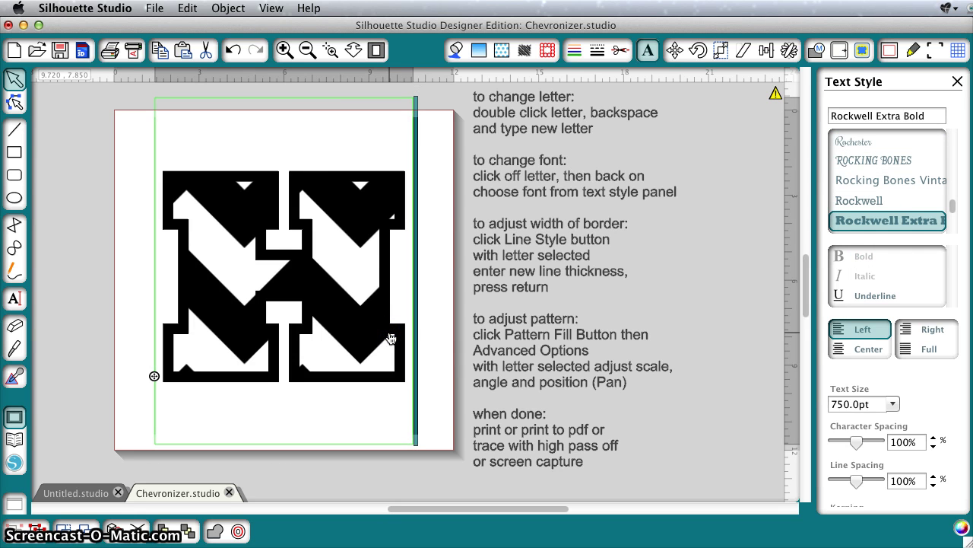
key("BackSpace")
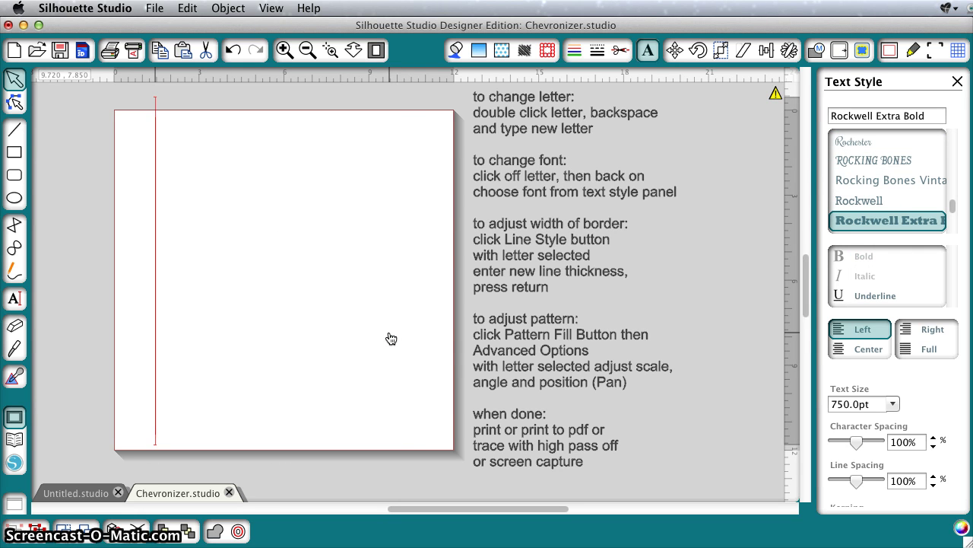
type("N")
key("BackSpace")
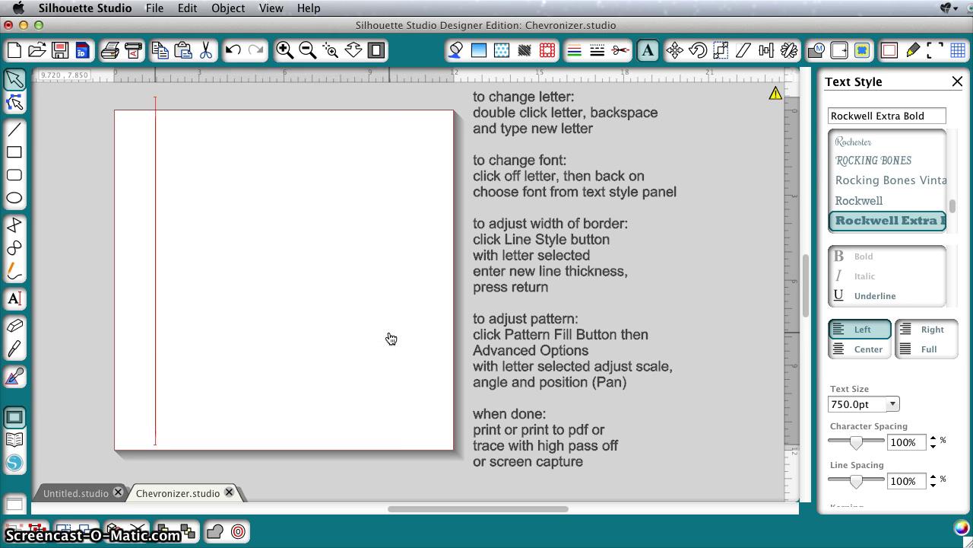
type("B")
key("BackSpace")
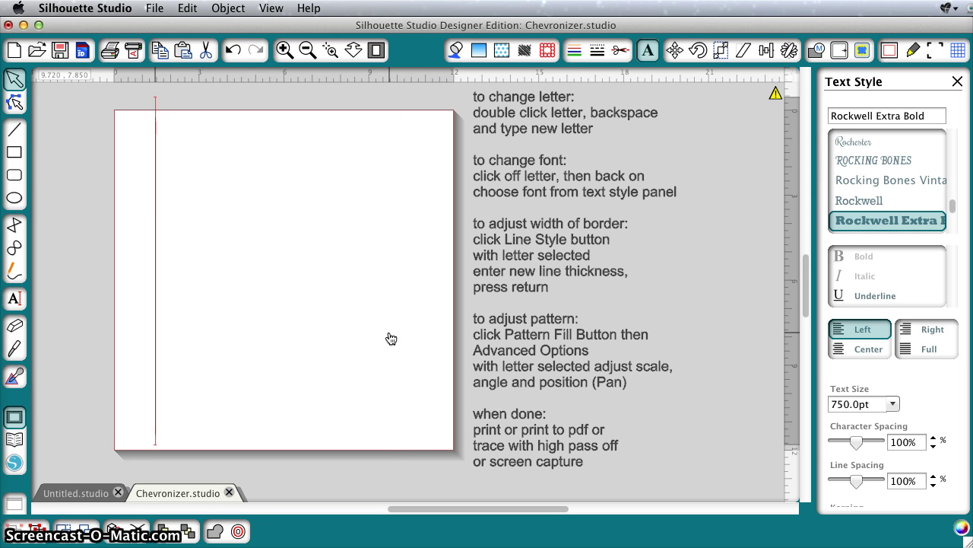
type("N")
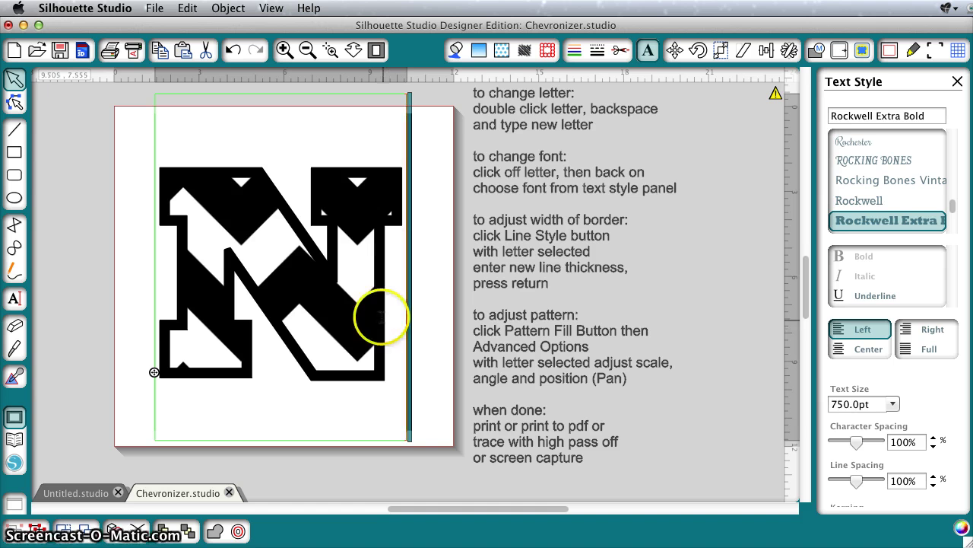
left_click(426, 302)
left_click(378, 299)
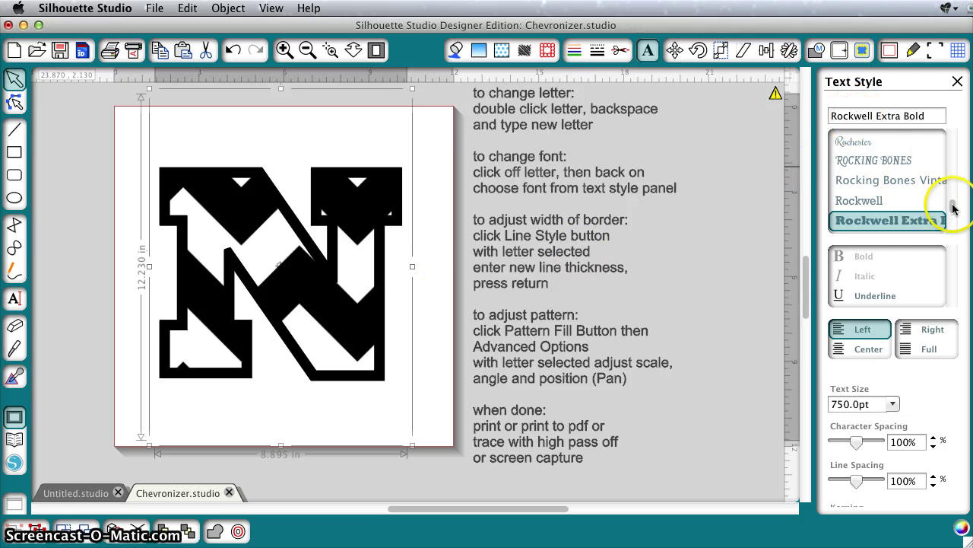
left_click_drag(953, 210, 917, 209)
scroll(918, 209, "down", 5)
scroll(918, 208, "down", 5)
scroll(918, 209, "up", 5)
scroll(916, 209, "up", 2)
left_click(865, 159)
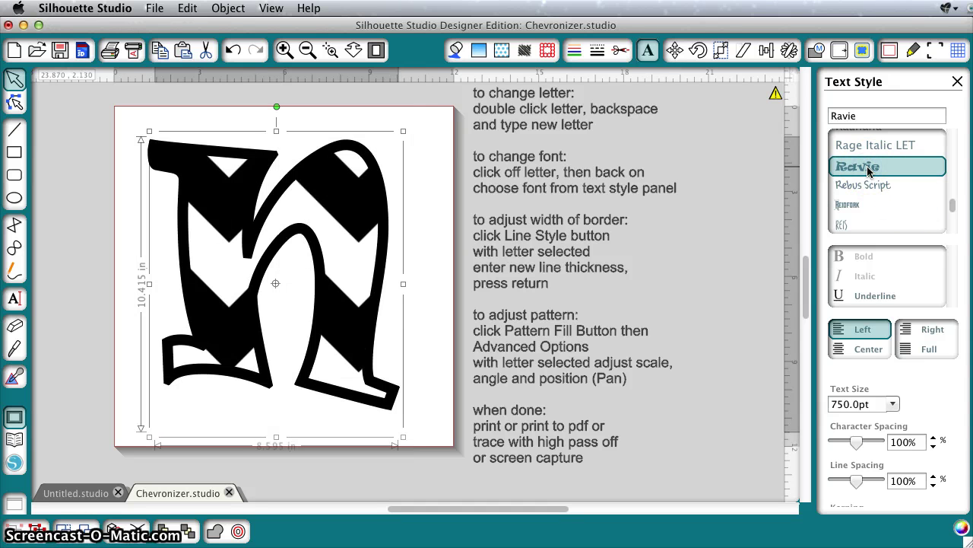
left_click(876, 175)
key("Down")
key("Down")
key("Down")
key("Down")
key("Down")
key("Down")
key("Down")
key("Down")
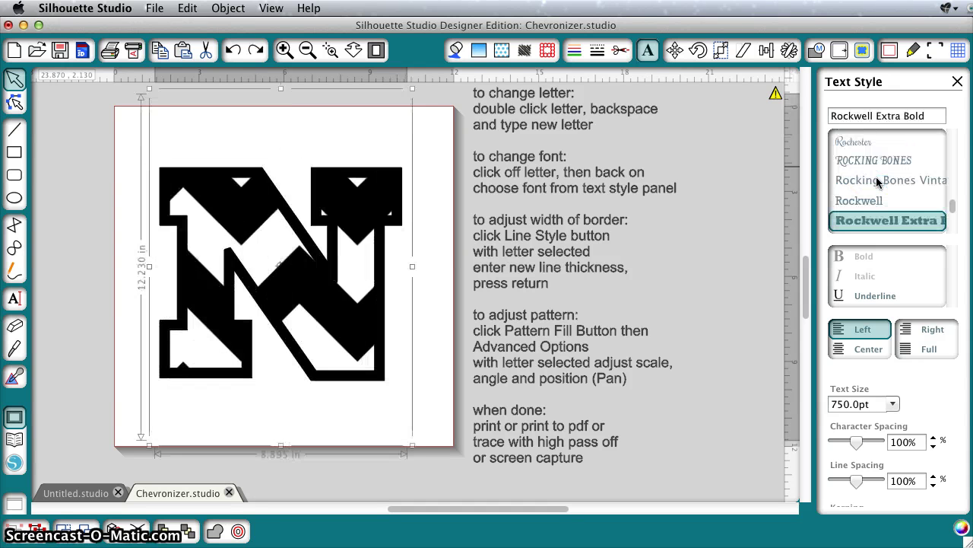
Step: Set the N's Line Thickness to 10 pt in Line Style
left_click(596, 53)
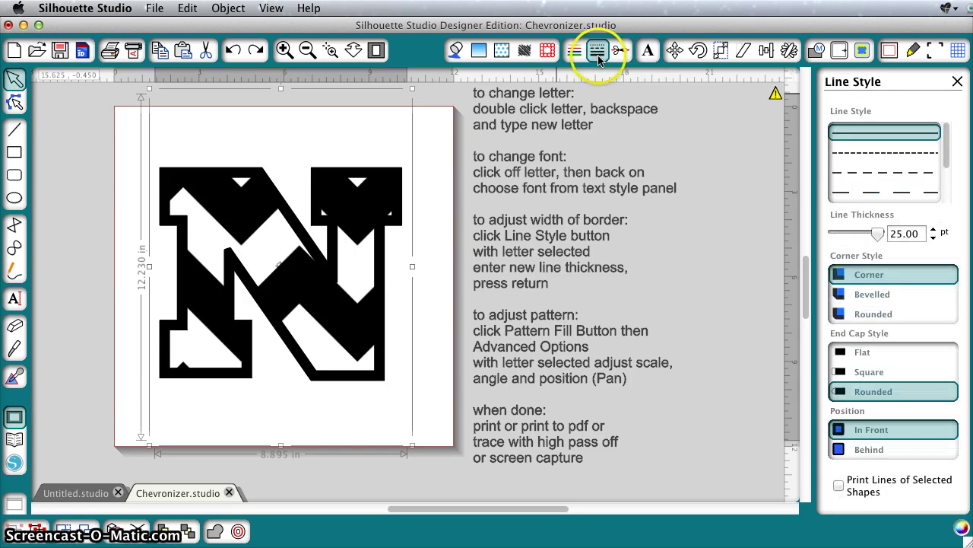
left_click(919, 237)
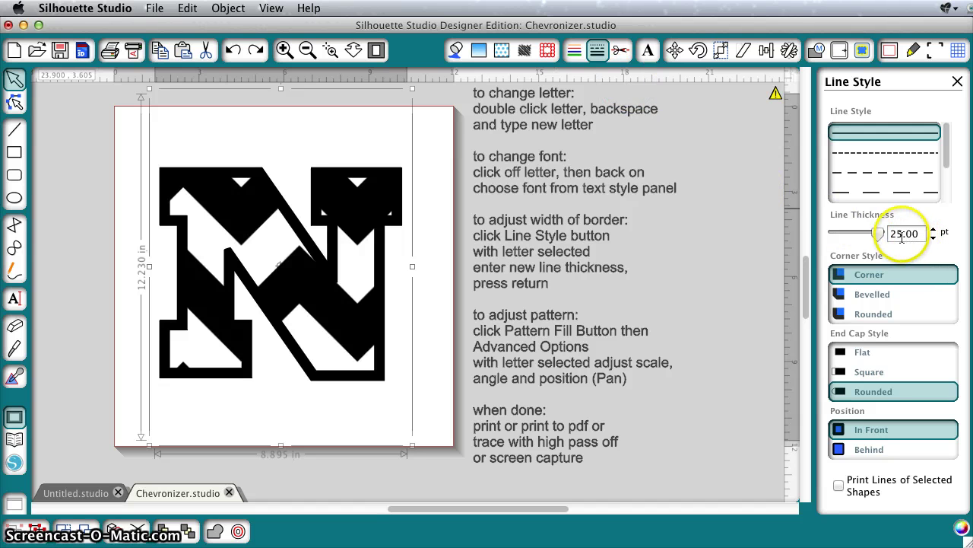
left_click(901, 236)
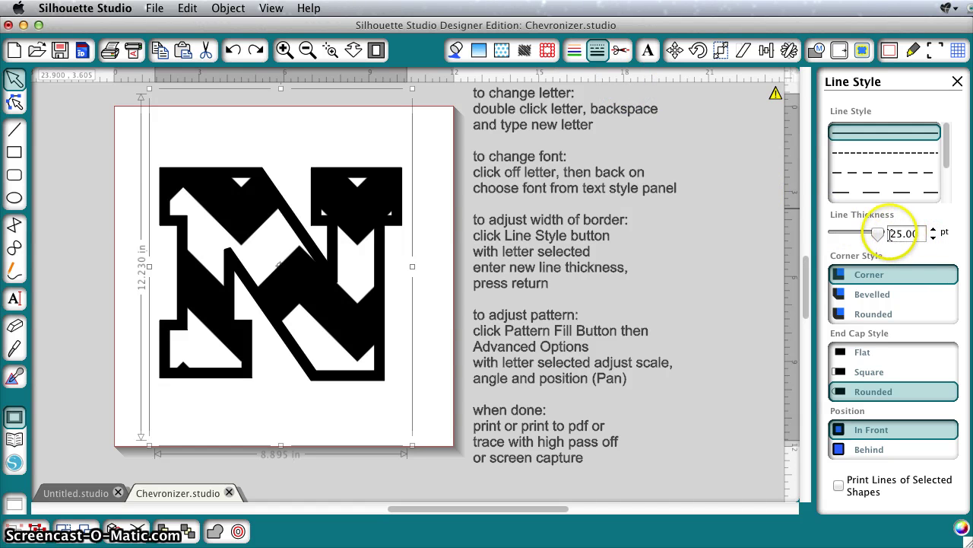
left_click_drag(900, 236, 905, 234)
type("10")
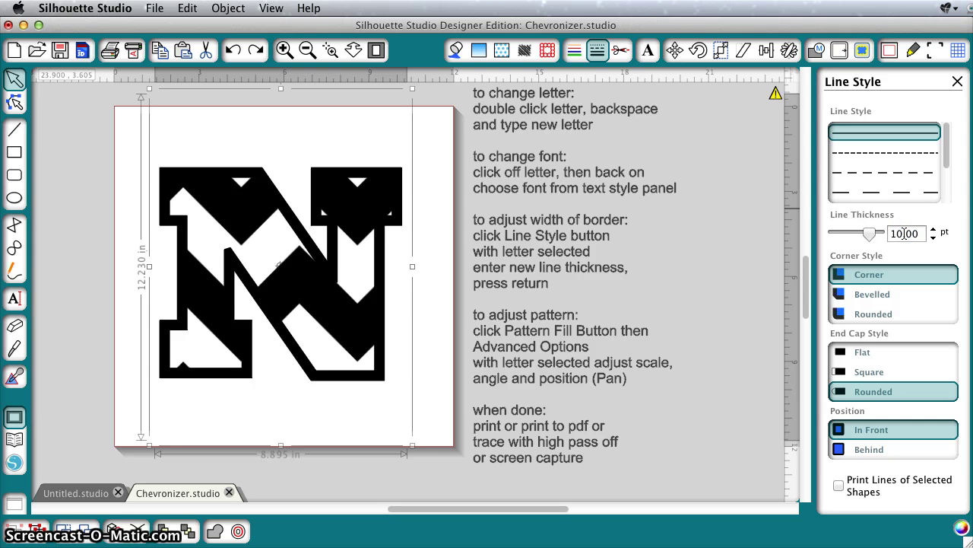
key("Return")
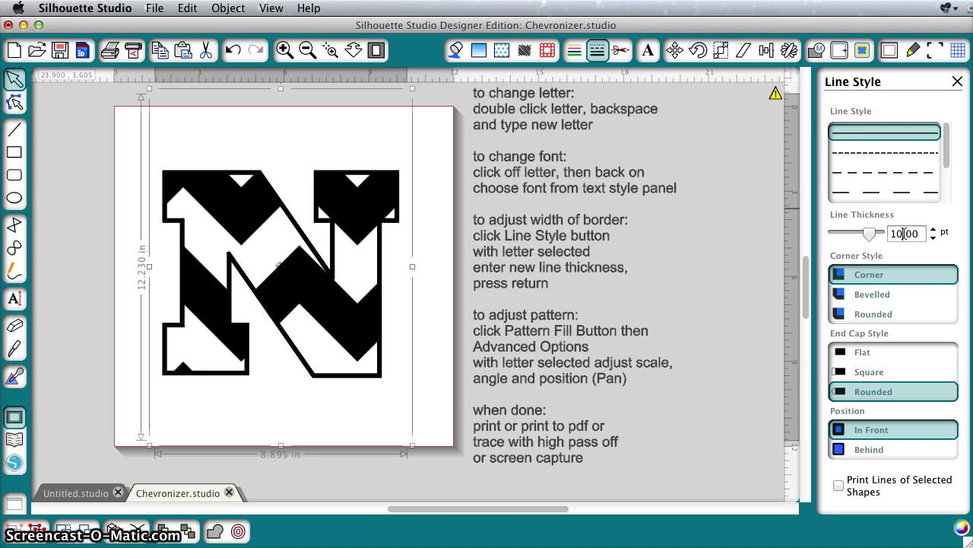
Step: Restore the N's border thickness to 25 pt
left_click_drag(902, 235, 894, 237)
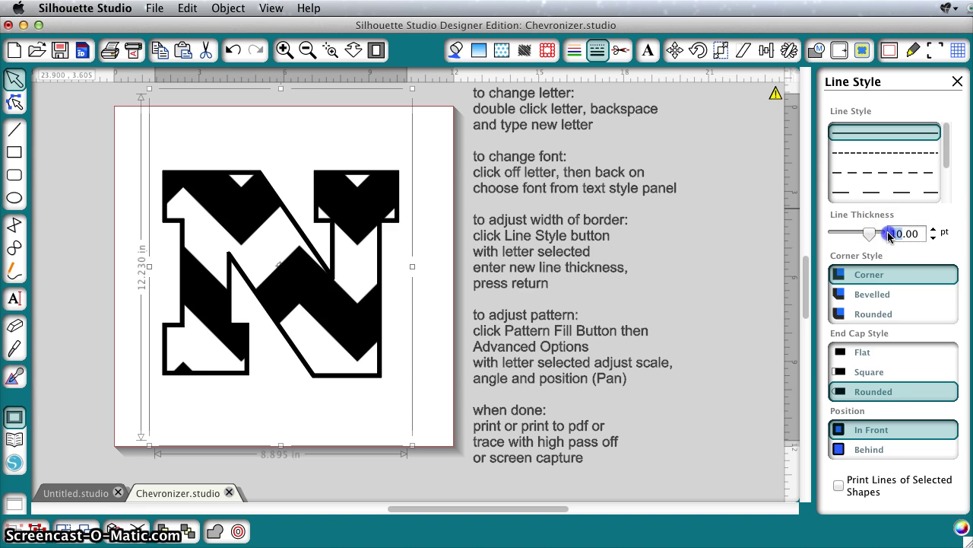
type("25")
key("Return")
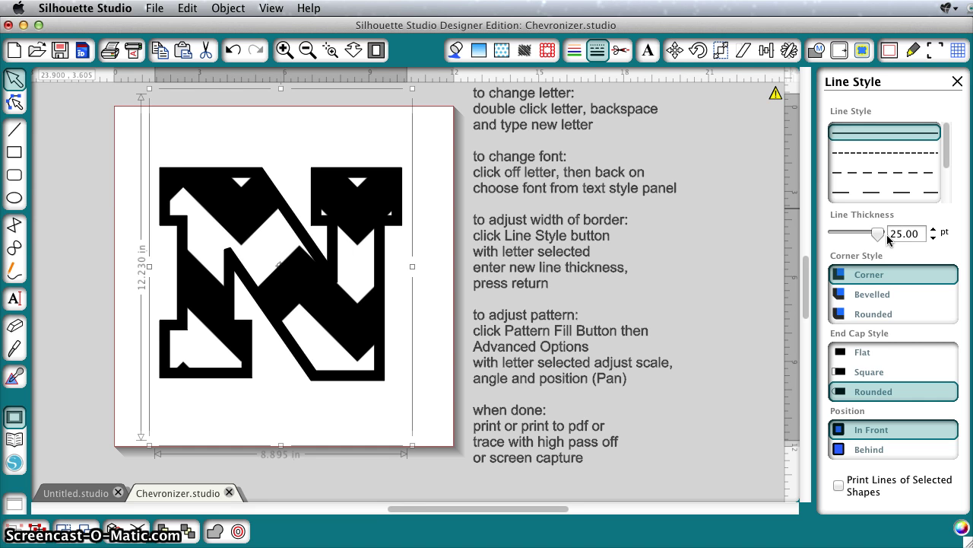
Step: Scale the chevron fill pattern down to 30% in the Advanced Options
left_click(502, 52)
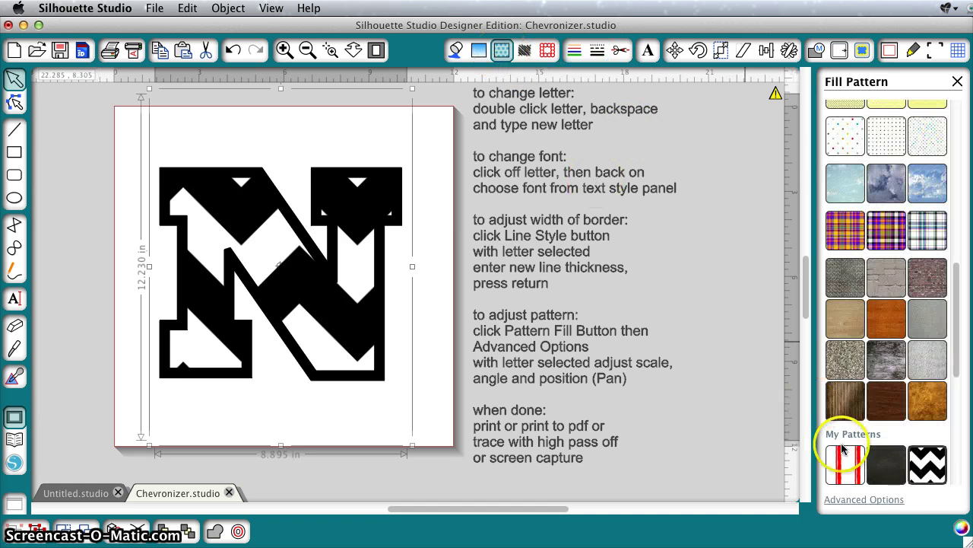
left_click(877, 499)
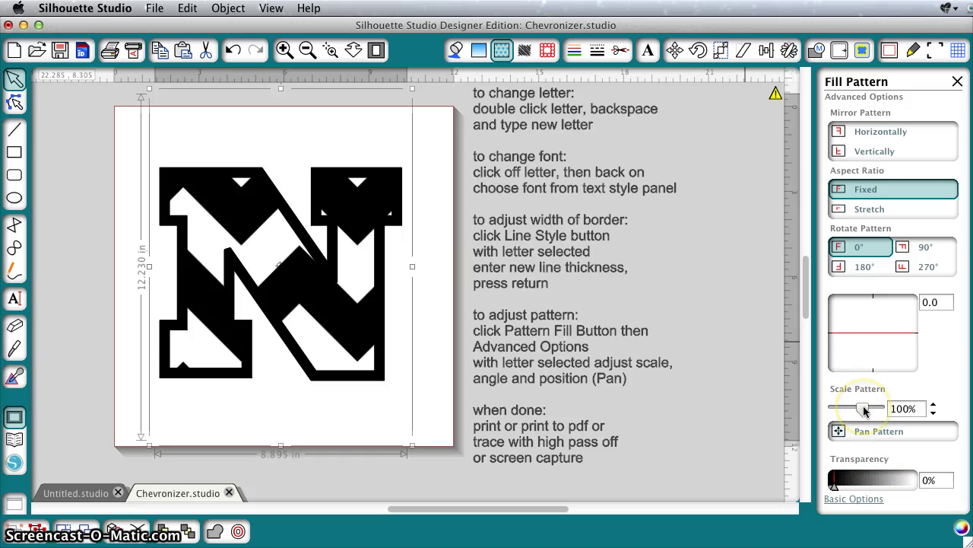
left_click_drag(864, 410, 852, 410)
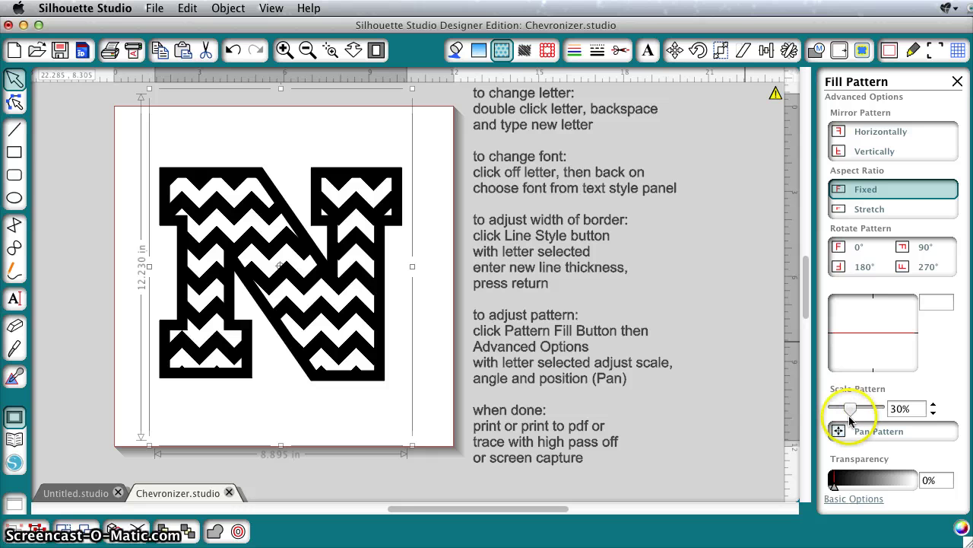
Step: Pan the chevron stripes to a new position inside the N
left_click(839, 431)
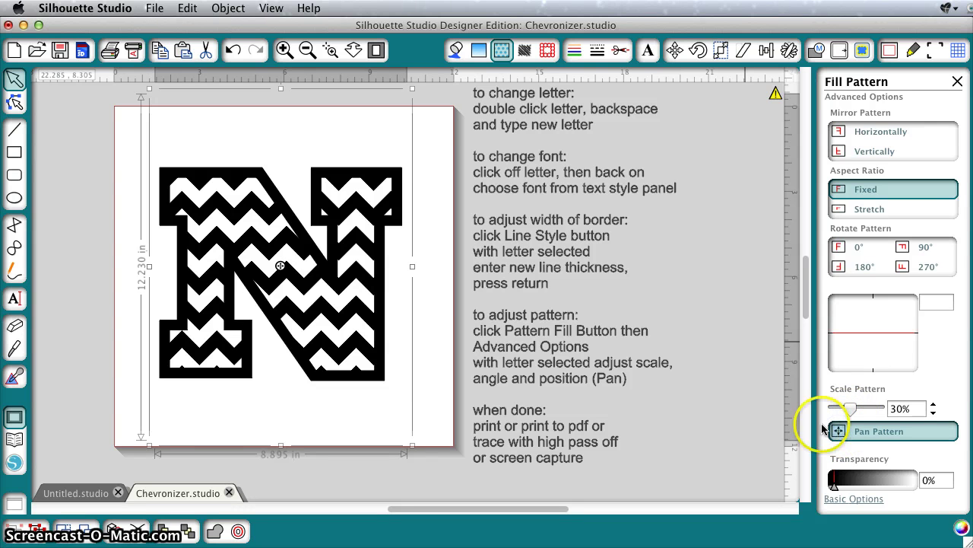
left_click_drag(281, 266, 317, 301)
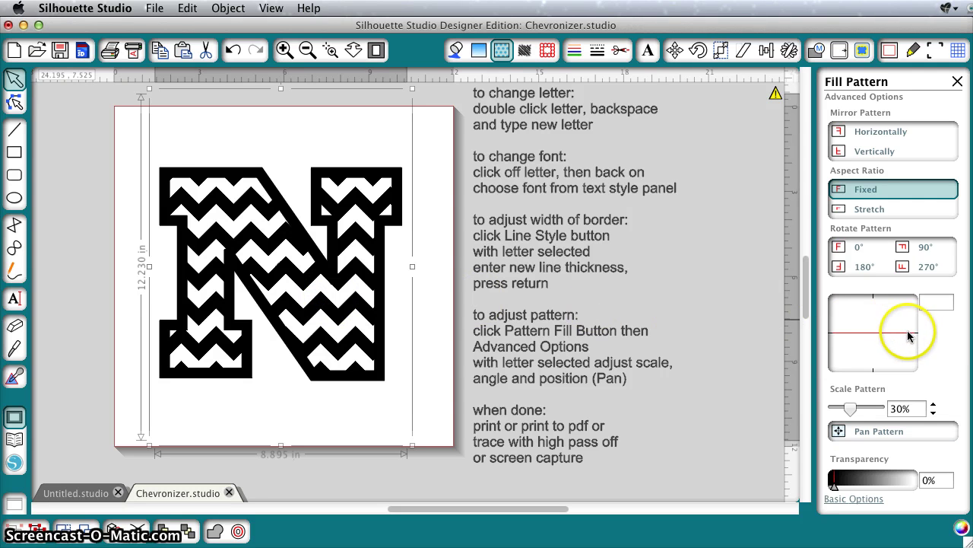
left_click_drag(910, 335, 907, 331)
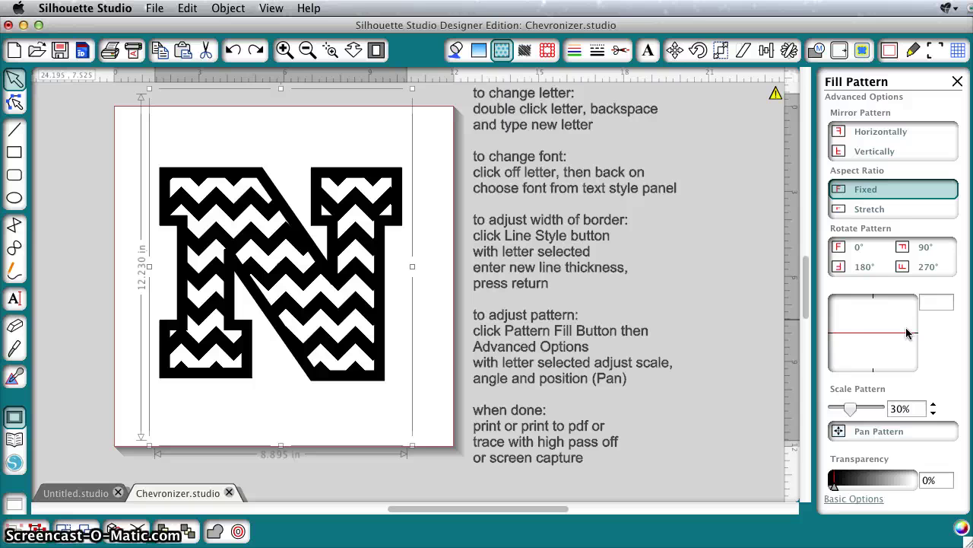
left_click(439, 346)
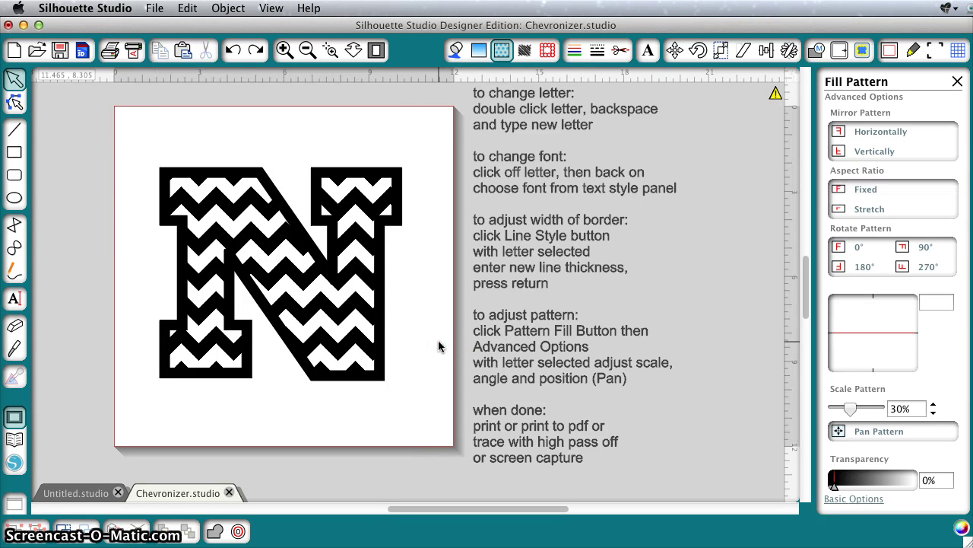
Step: Trace the whole N with the High Pass Filter turned off
left_click(764, 115)
left_click(864, 50)
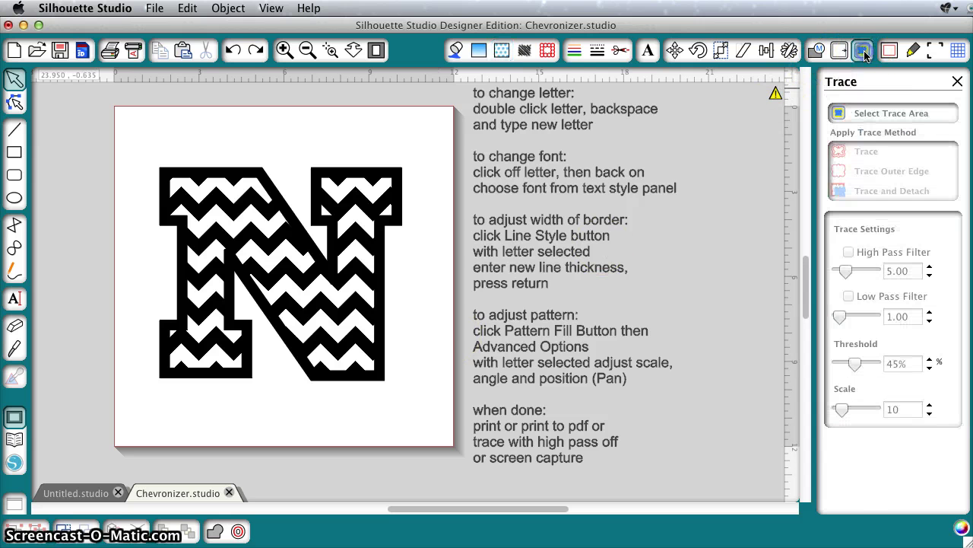
left_click(853, 113)
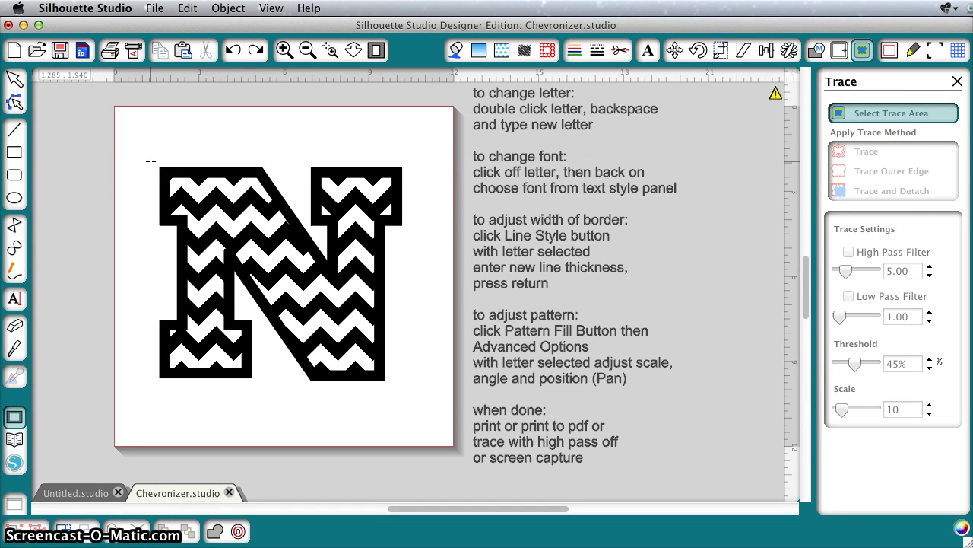
left_click_drag(151, 161, 426, 400)
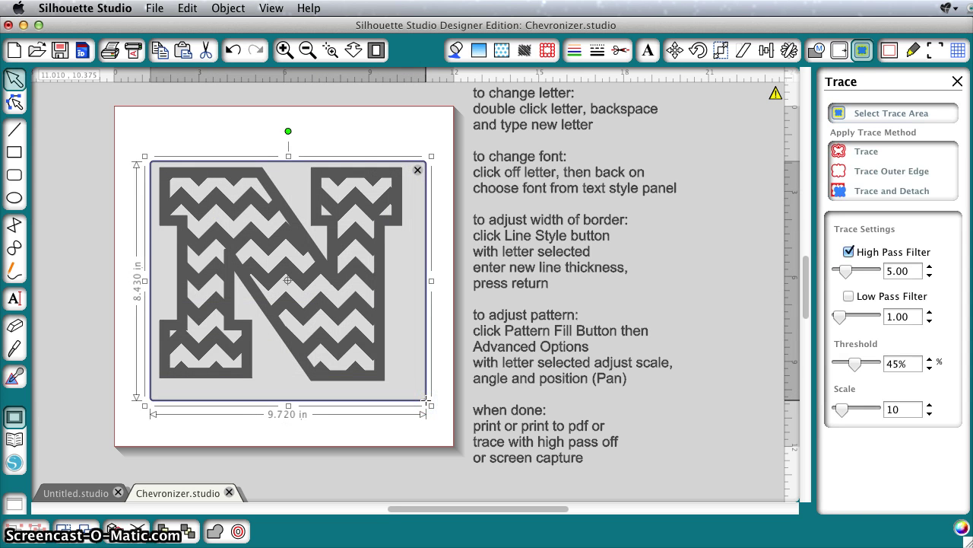
left_click(850, 252)
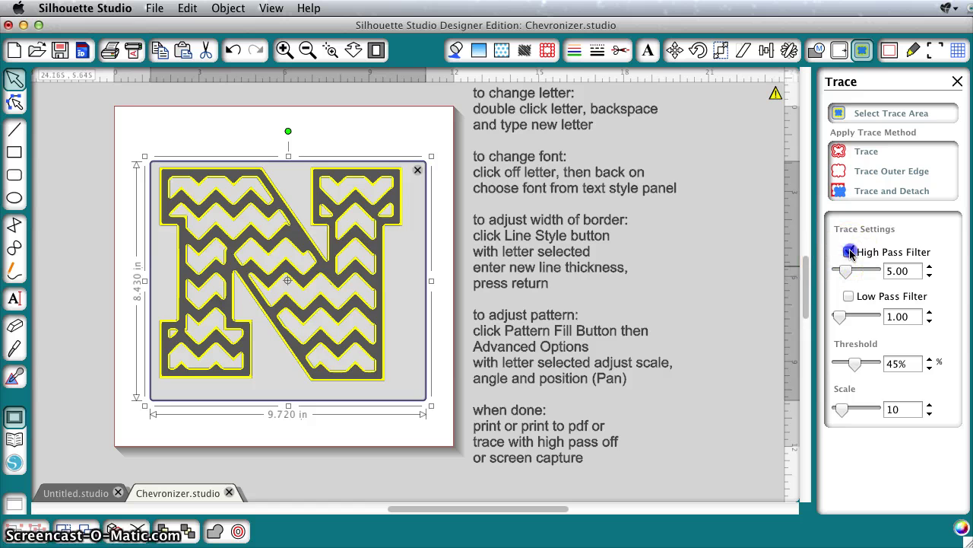
left_click(867, 152)
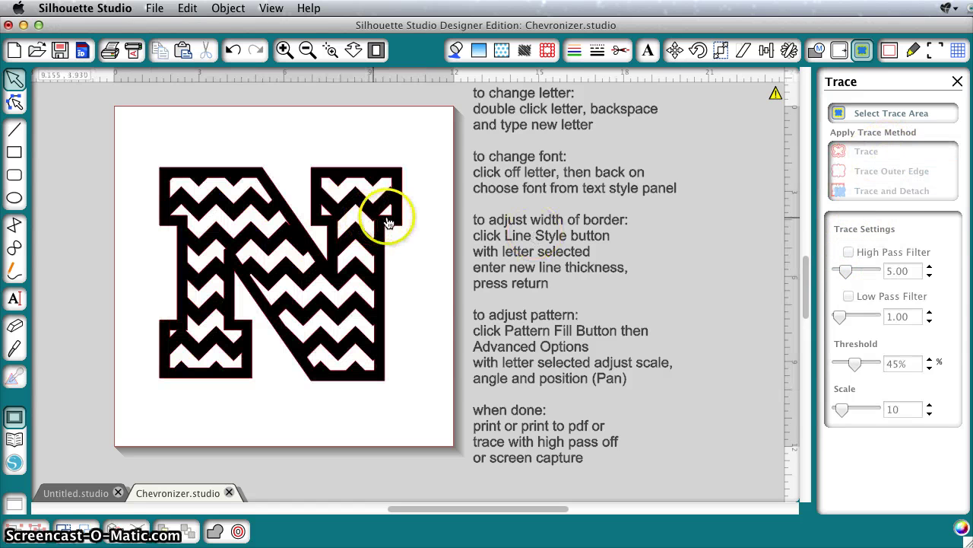
Step: Undo the test move so the traced copy sits exactly over the original N
left_click_drag(388, 222, 477, 297)
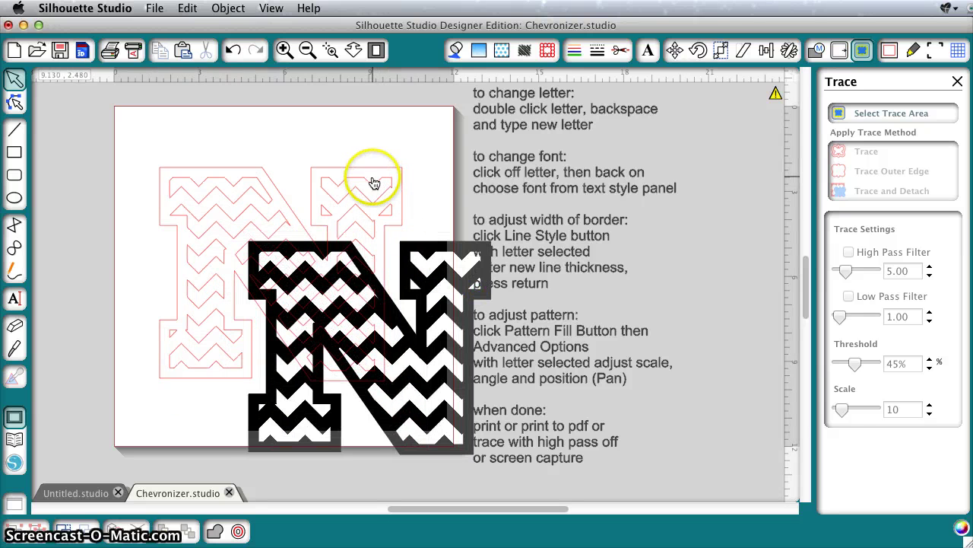
left_click(373, 184)
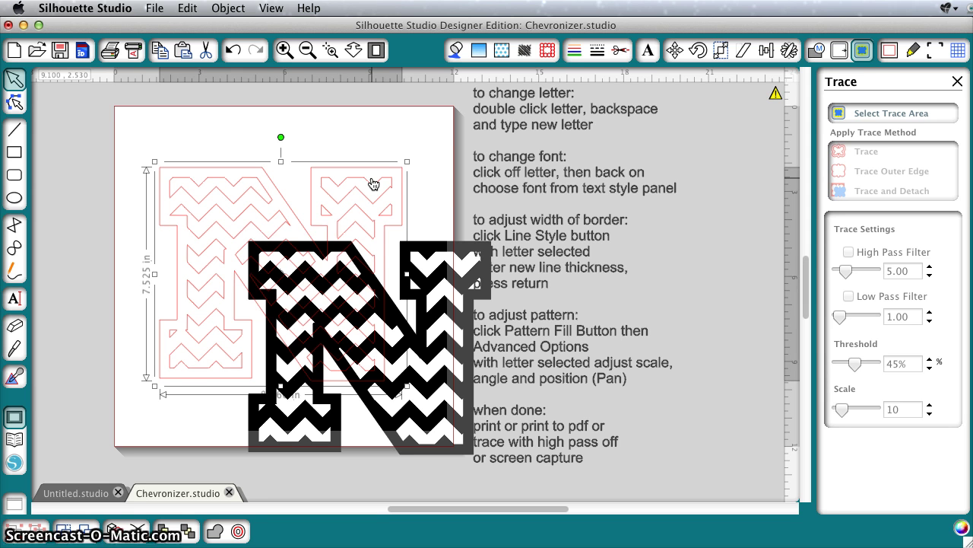
key("super+z")
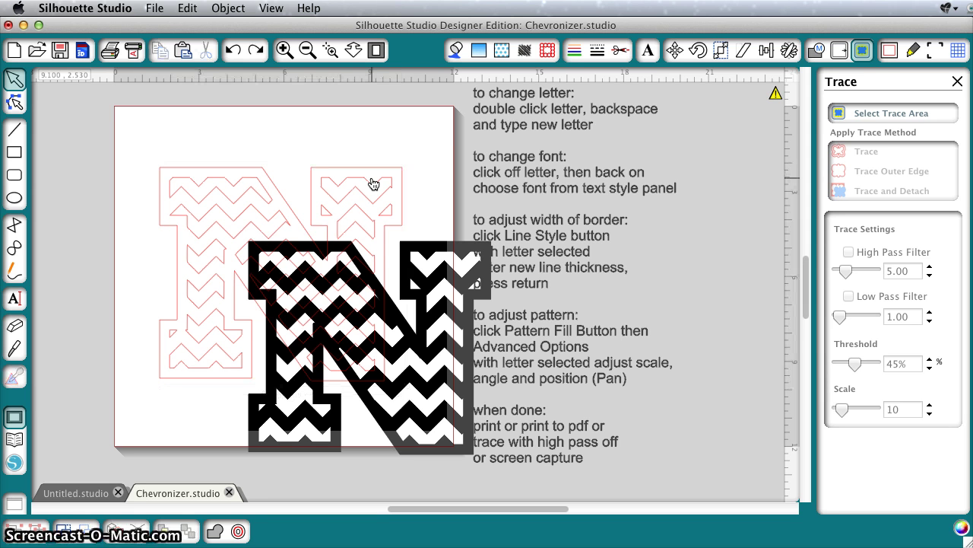
left_click(370, 176)
key("super+z")
key("super+z")
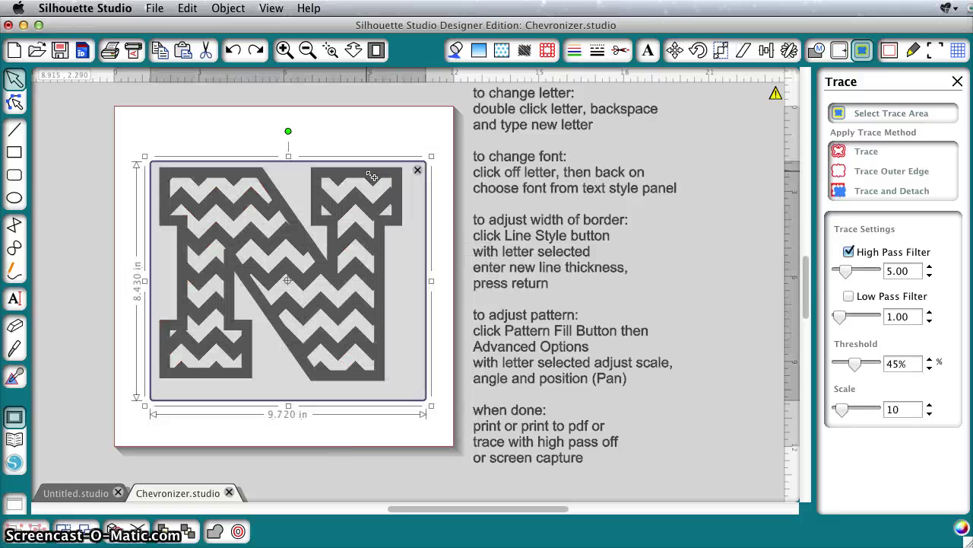
left_click(417, 171)
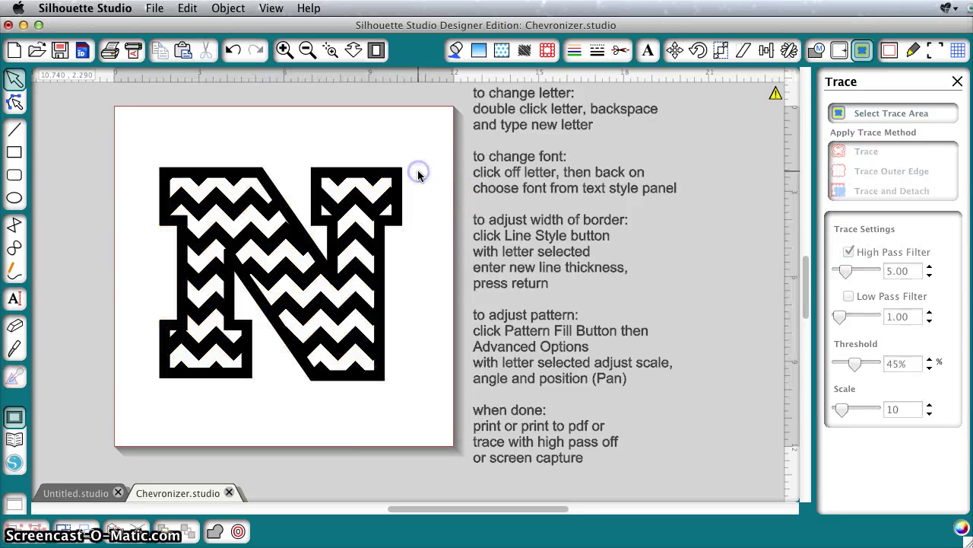
left_click(428, 191)
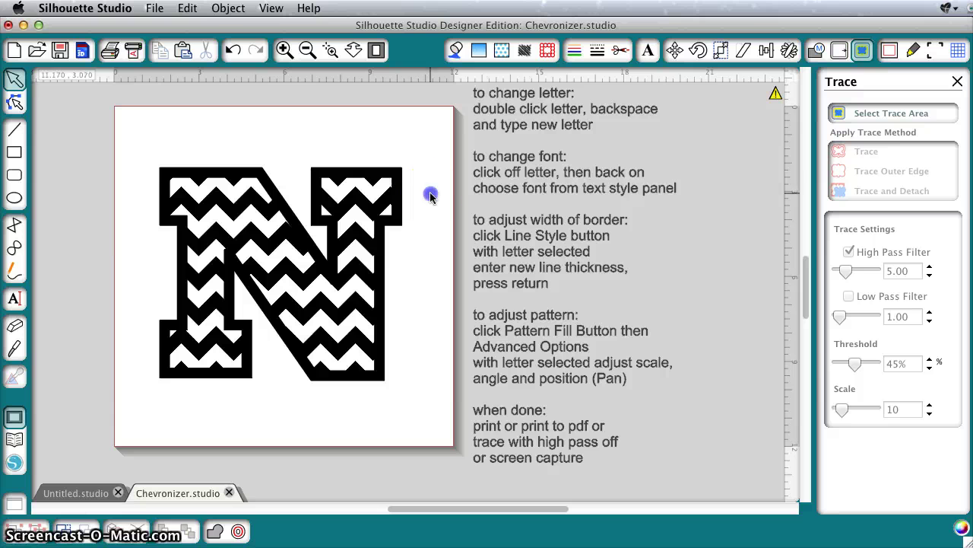
Step: Change the chevron N's font to StateFace by typing 'state' in the font box
left_click(394, 202)
double_click(396, 205)
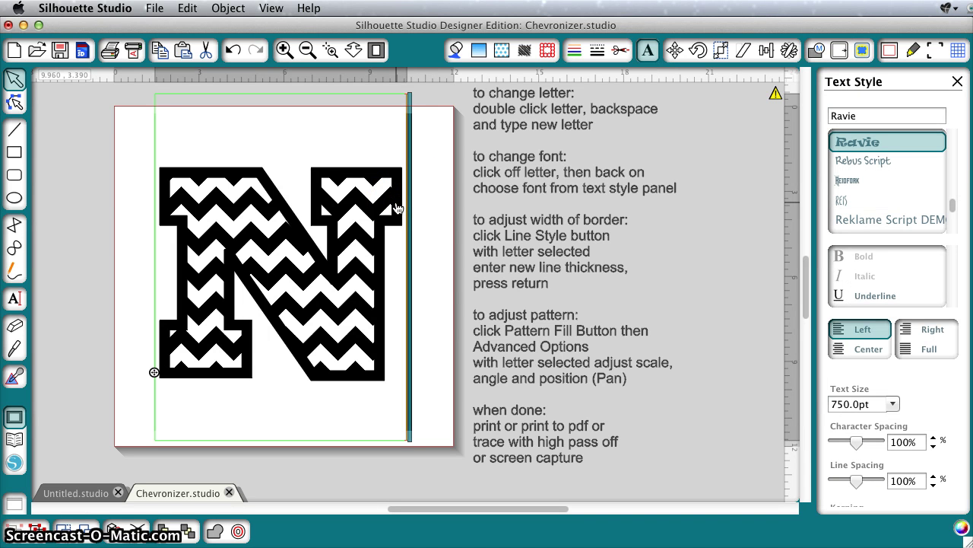
left_click(381, 201)
left_click(378, 181)
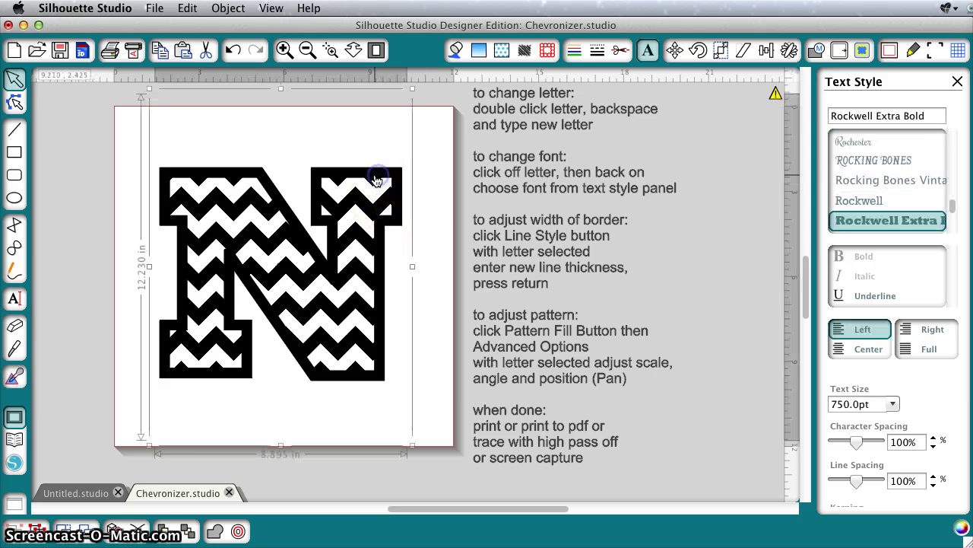
left_click(852, 118)
triple_click(852, 118)
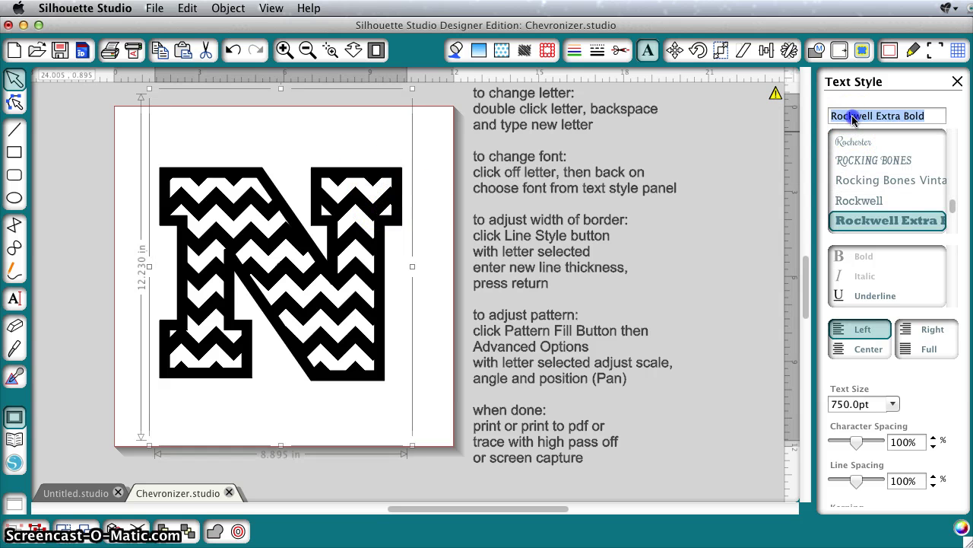
type("stateface")
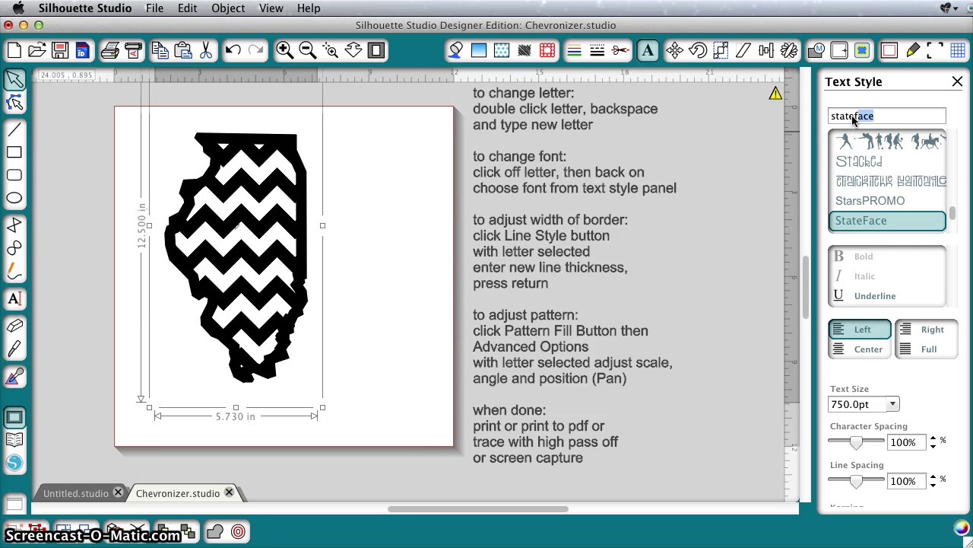
Step: Retype the glyph as 'o' to turn the Illinois shape into South Carolina
left_click(319, 295)
double_click(308, 287)
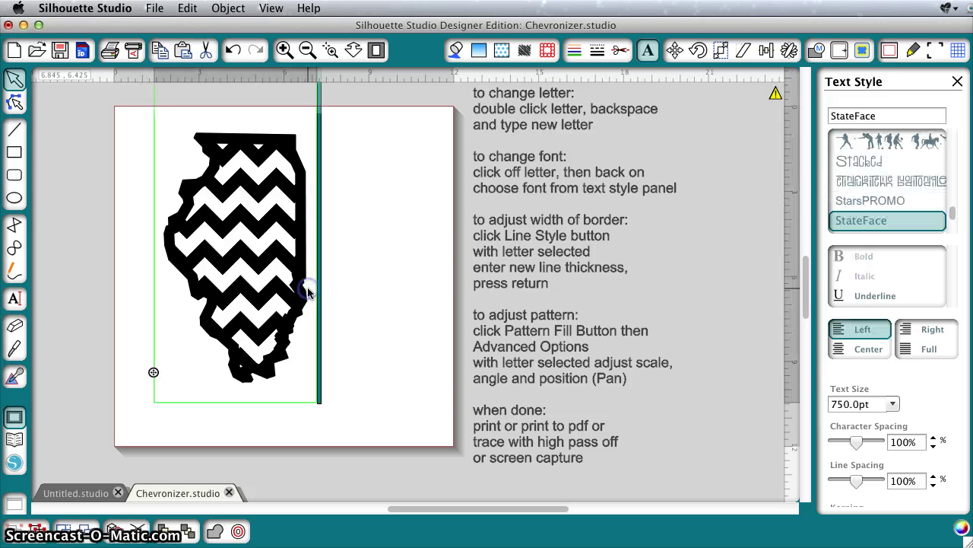
key("BackSpace")
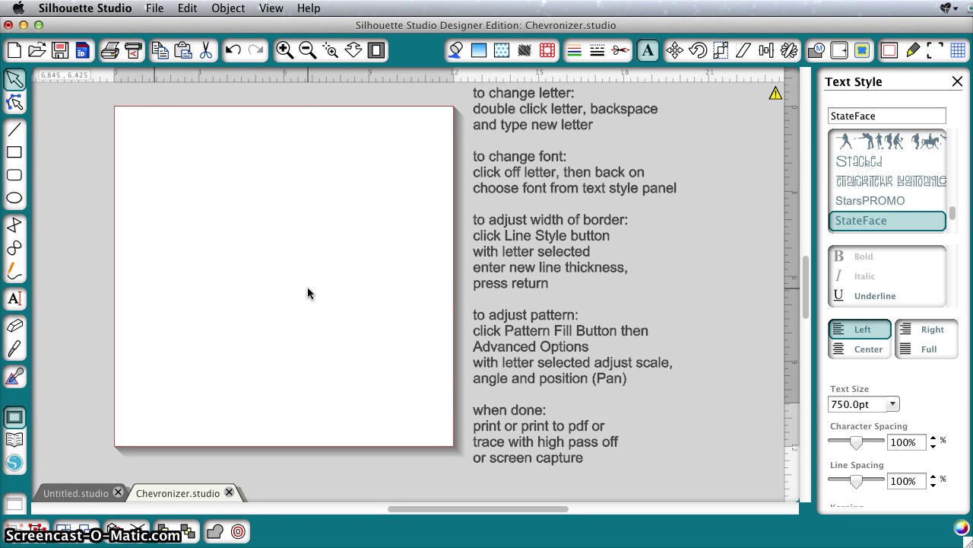
type("N")
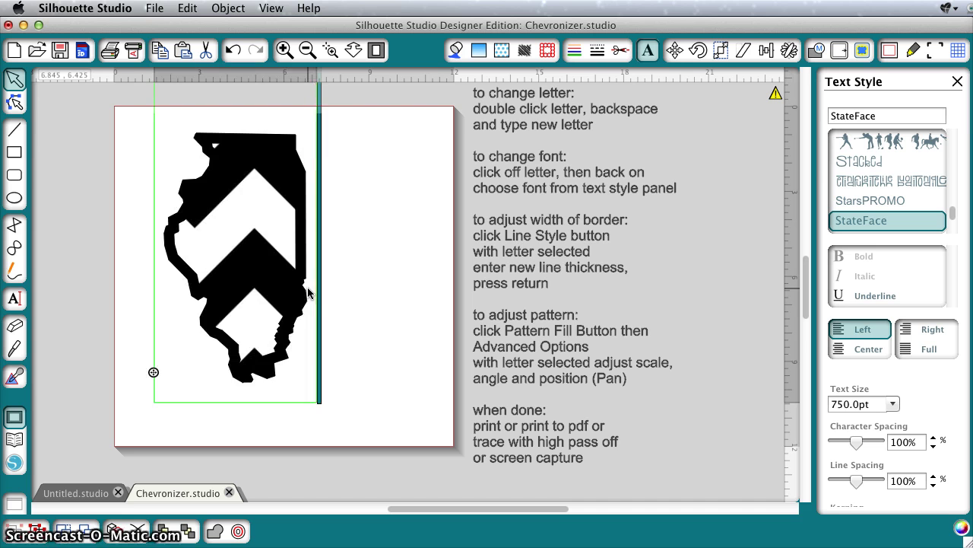
key("BackSpace")
type("o")
left_click(340, 281)
left_click(124, 245)
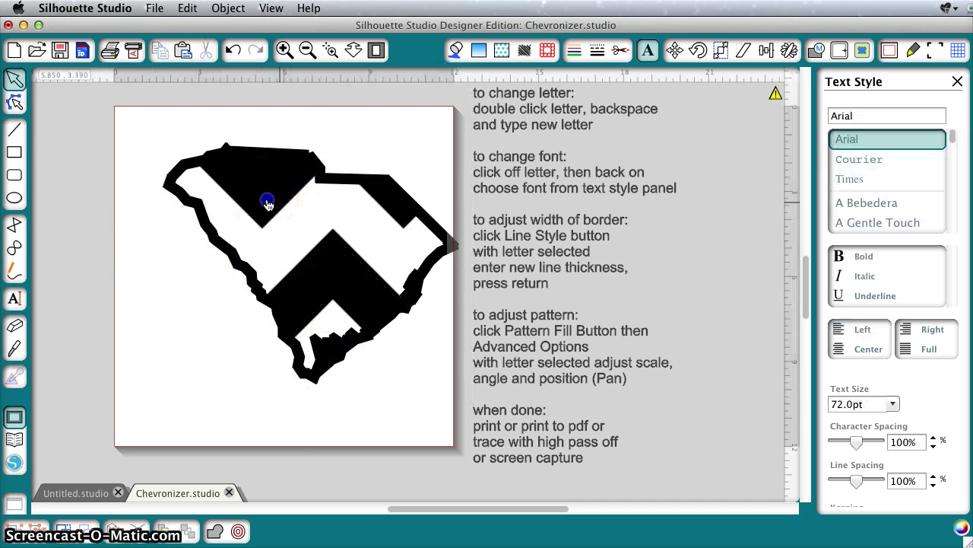
left_click(256, 207)
left_click(761, 144)
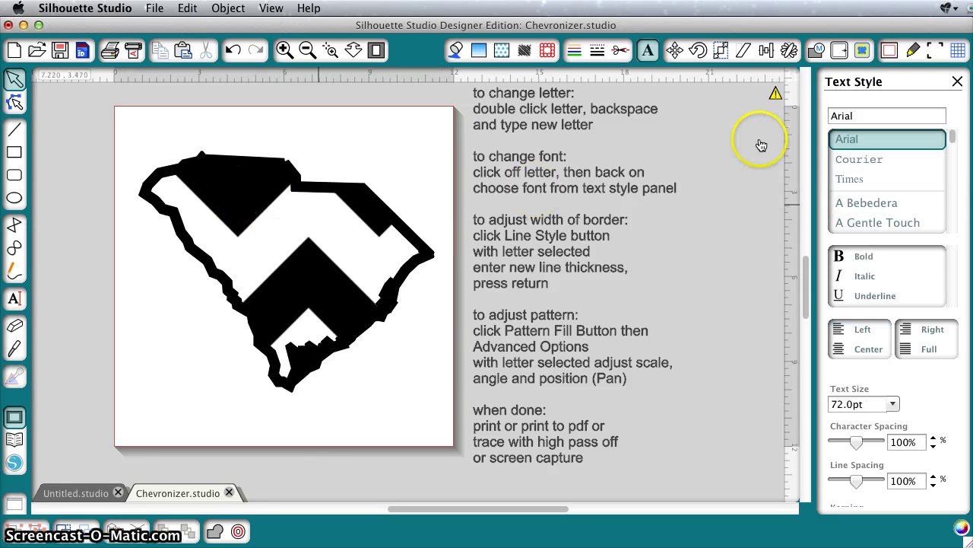
Step: Shrink the South Carolina shape's chevron pattern to 28% scale
left_click(501, 51)
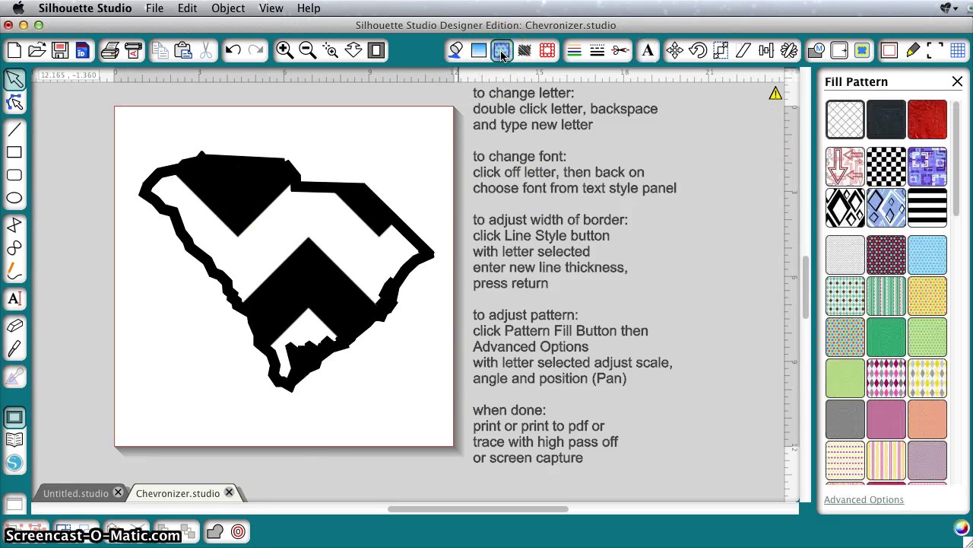
left_click(858, 498)
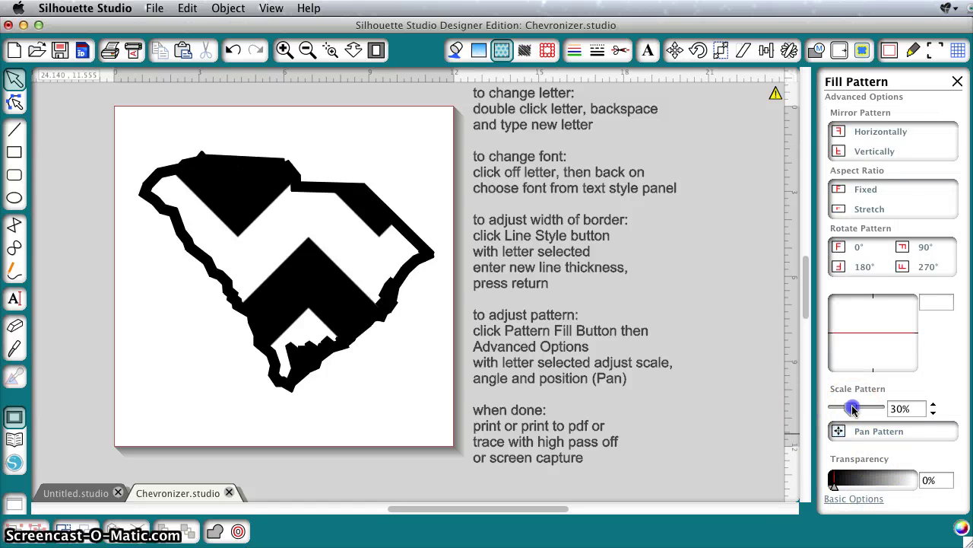
left_click_drag(853, 409, 855, 409)
left_click(384, 300)
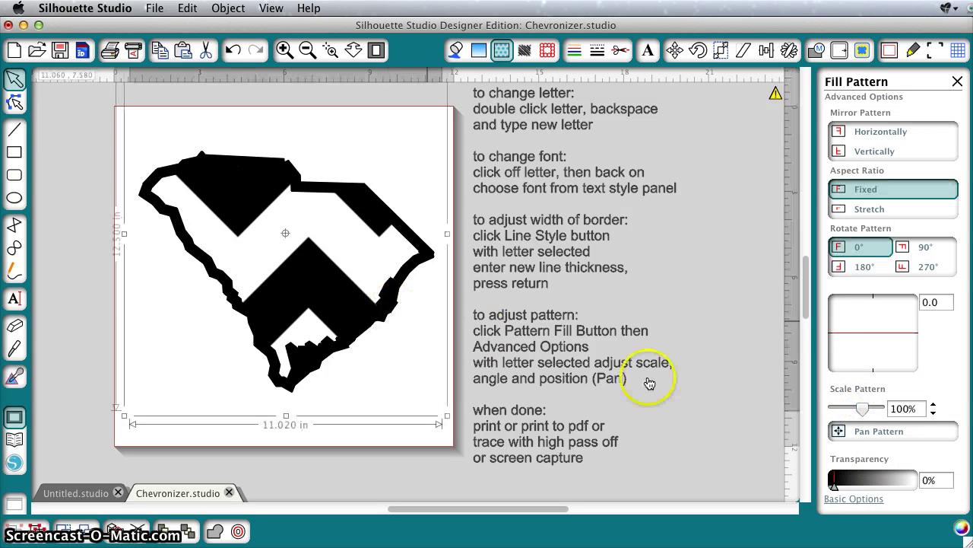
left_click_drag(861, 408, 850, 412)
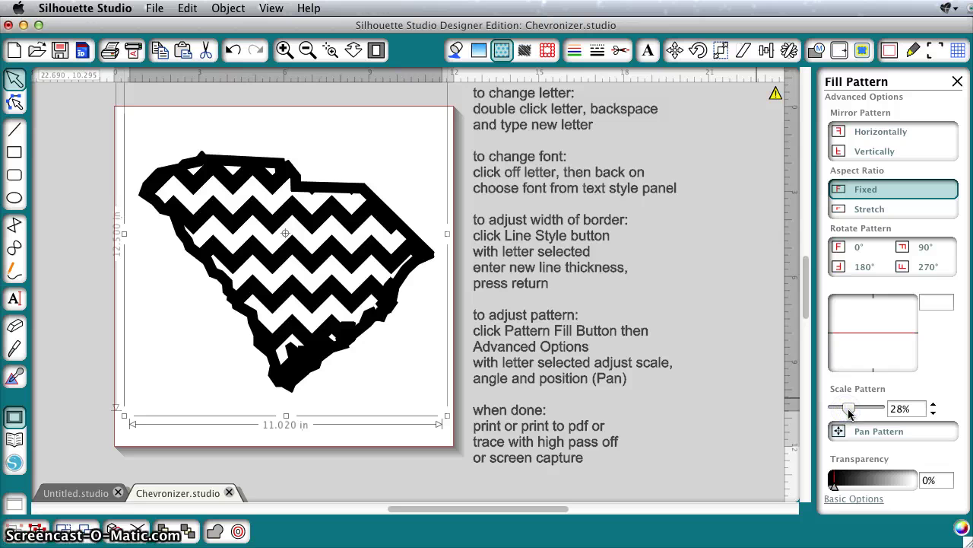
Step: Set the shape's border Line Thickness to 15 pt
left_click(597, 51)
double_click(899, 235)
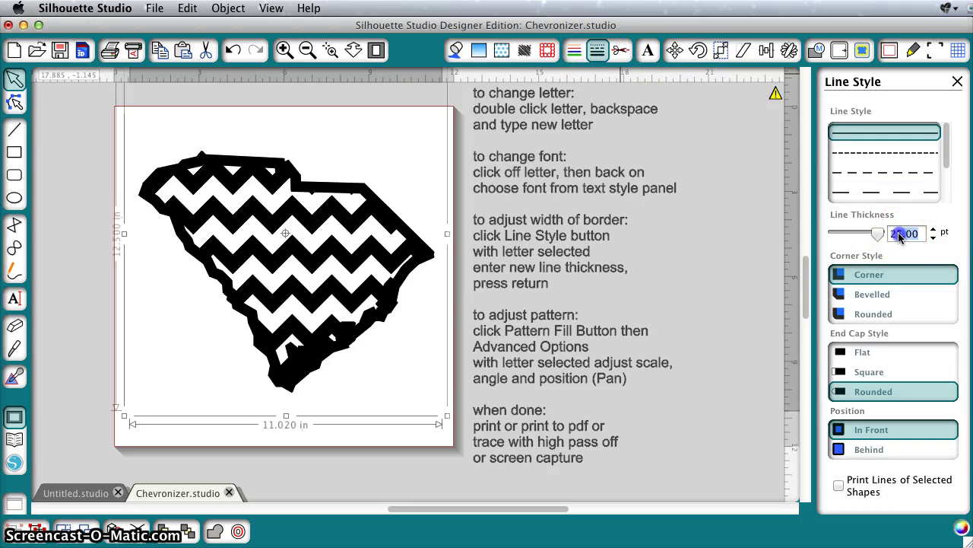
type("15")
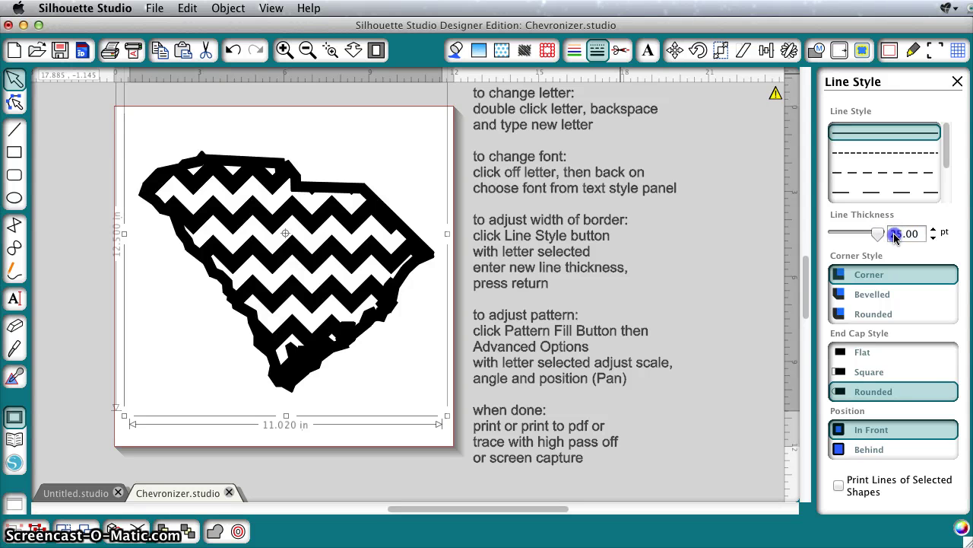
key("Return")
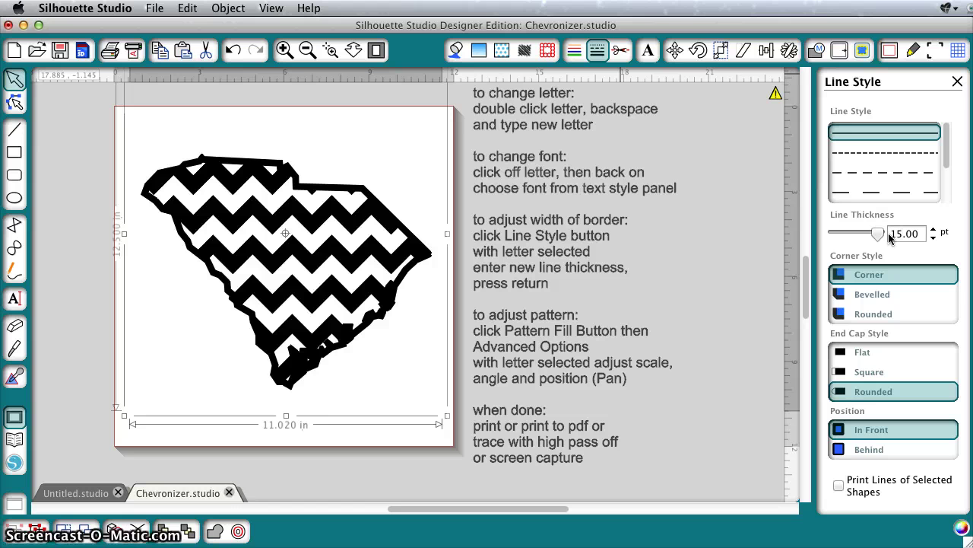
left_click(442, 436)
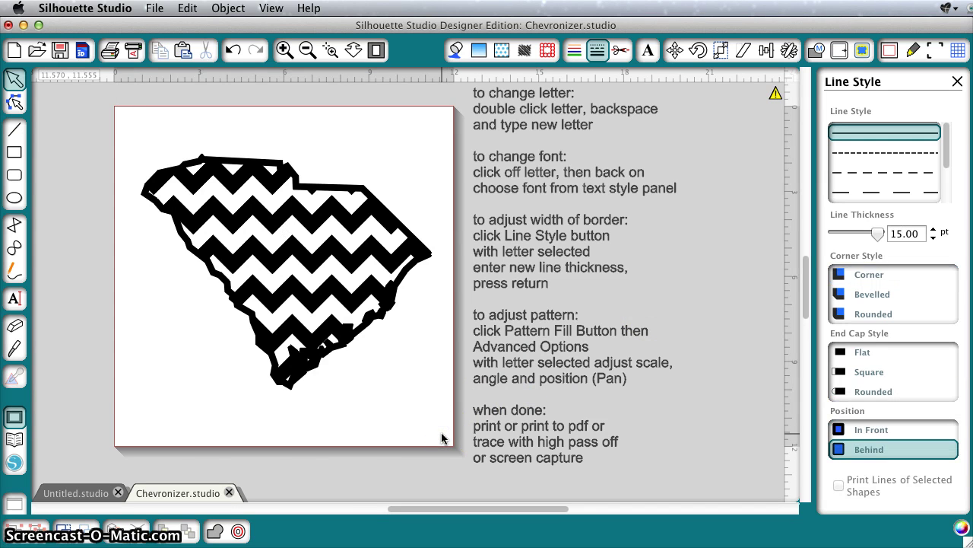